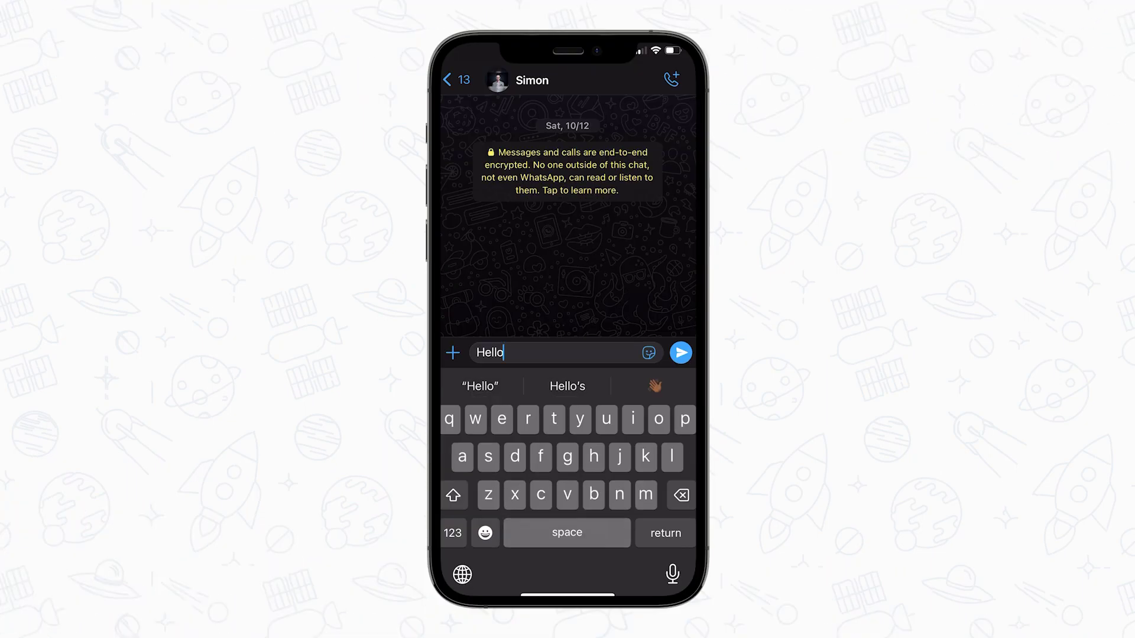
# - Send Hello, then the enquiry 'I’d like to learn more about digital marketing services'
pyautogui.click(681, 352)
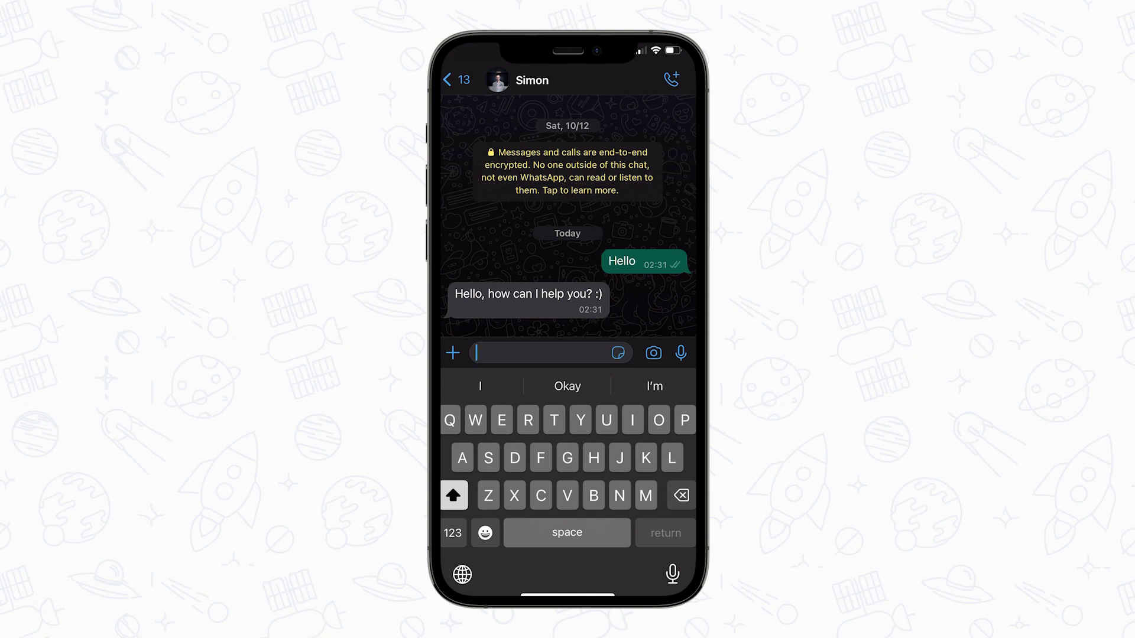
pyautogui.write('I’d like to learn more about digital marketing services')
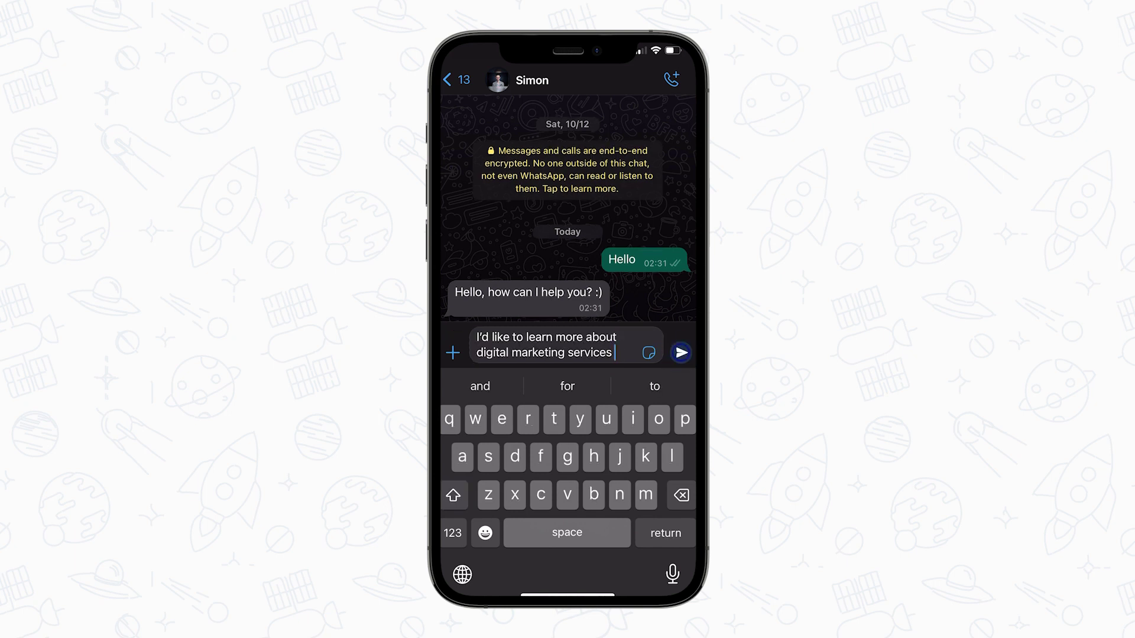
pyautogui.click(680, 353)
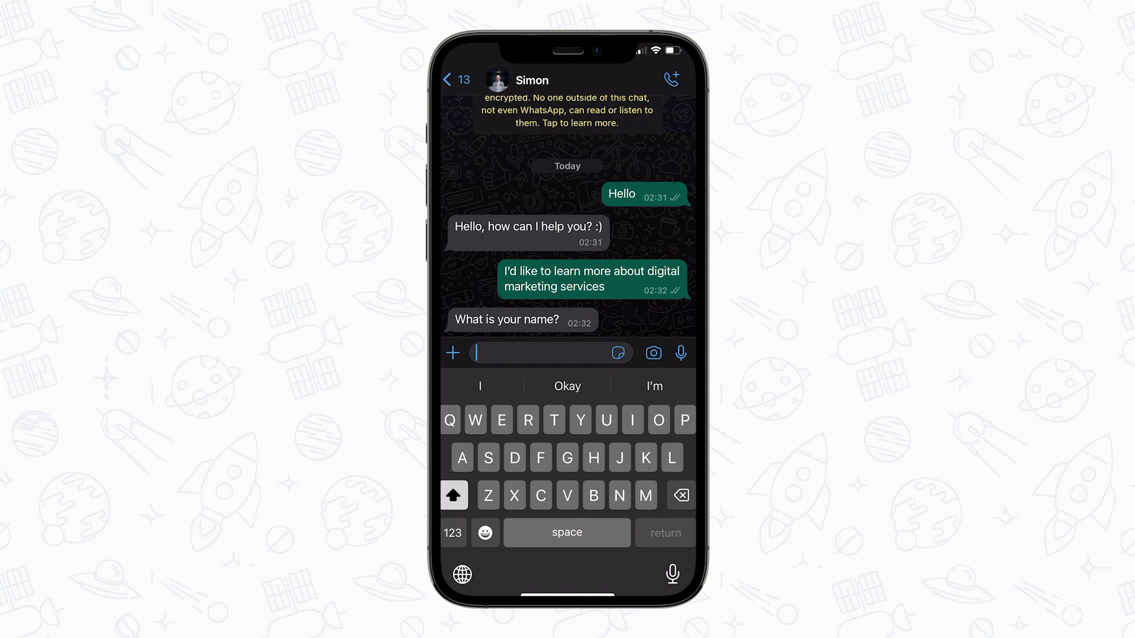
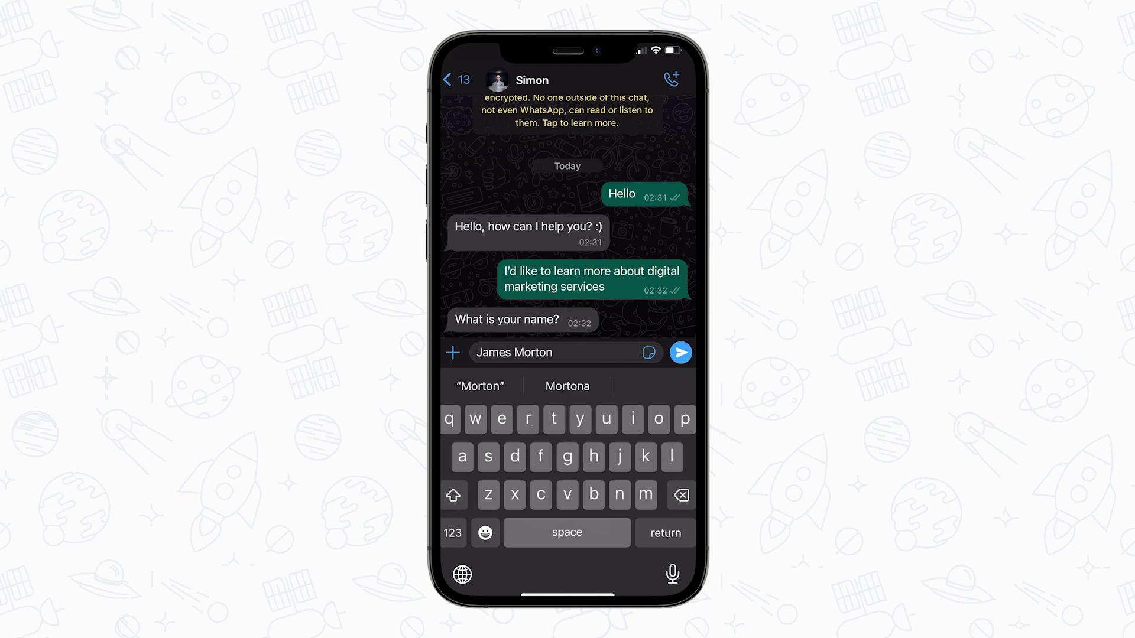
# - Answer the bot with the customer's full name and e-mail address
pyautogui.click(680, 351)
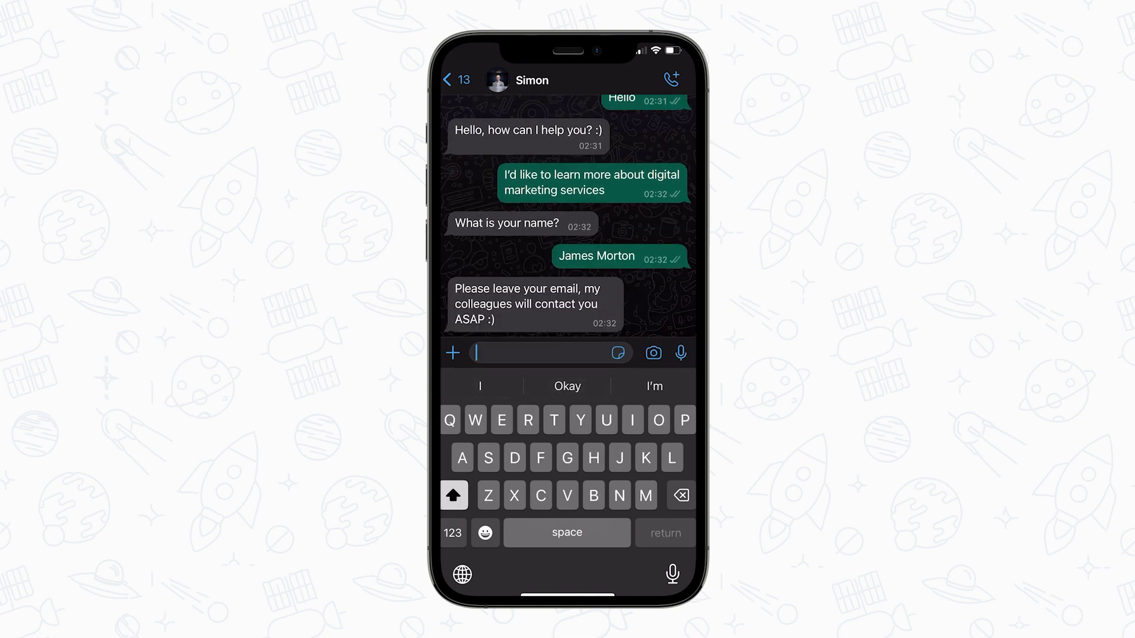
pyautogui.click(681, 353)
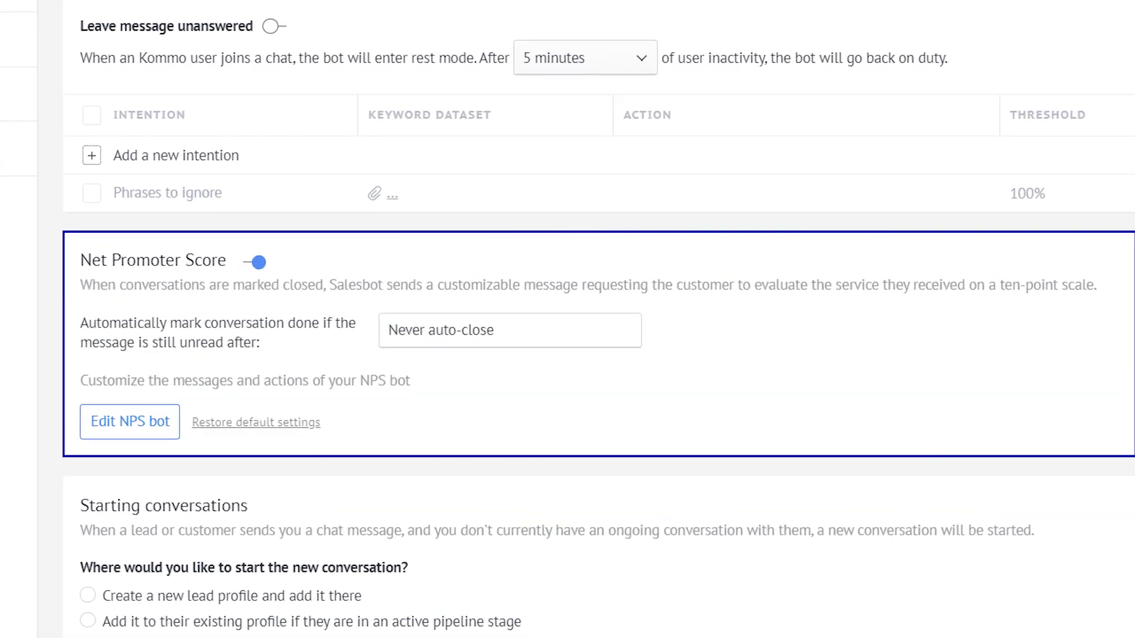
# - Open the NPS bot's flow and look across its canvas
pyautogui.click(126, 422)
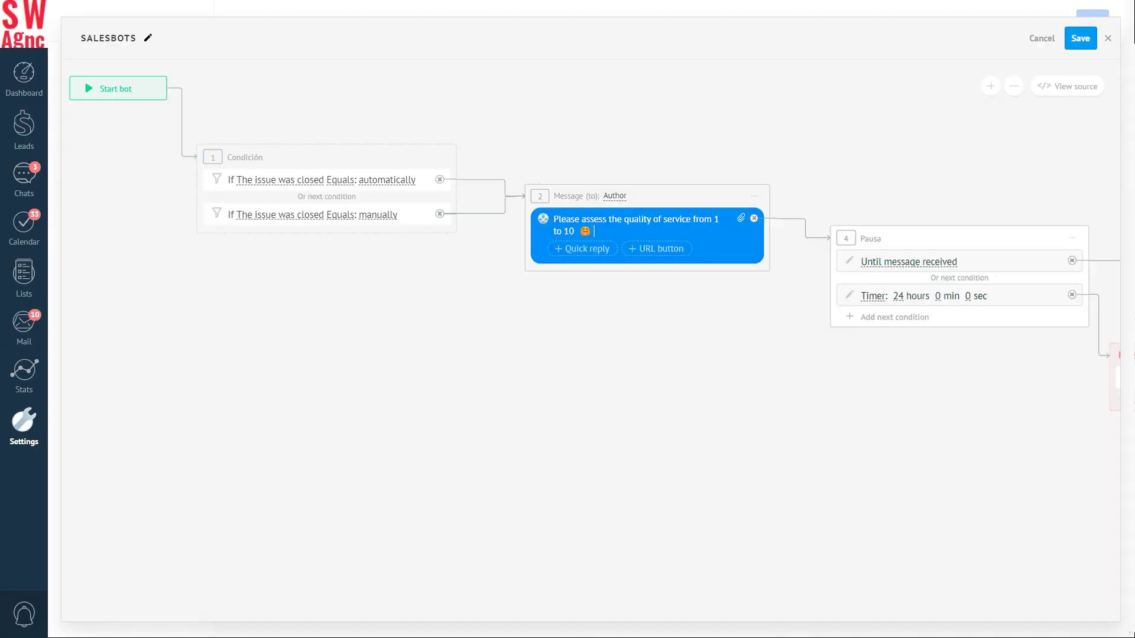
pyautogui.hscroll(10, 590, 295)
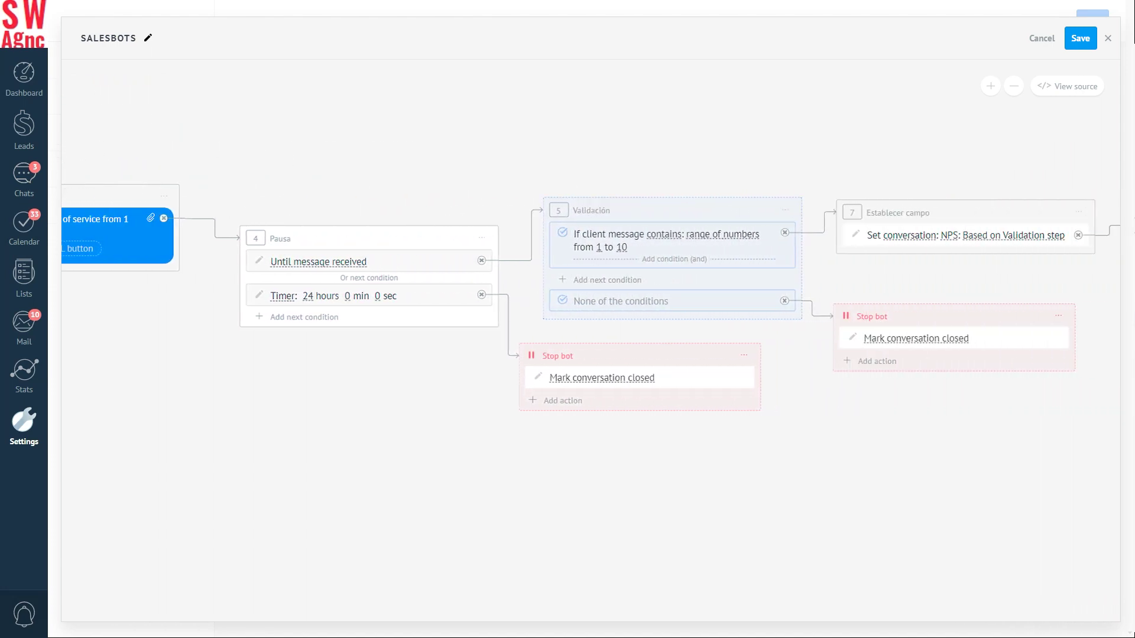
pyautogui.hscroll(3, 590, 295)
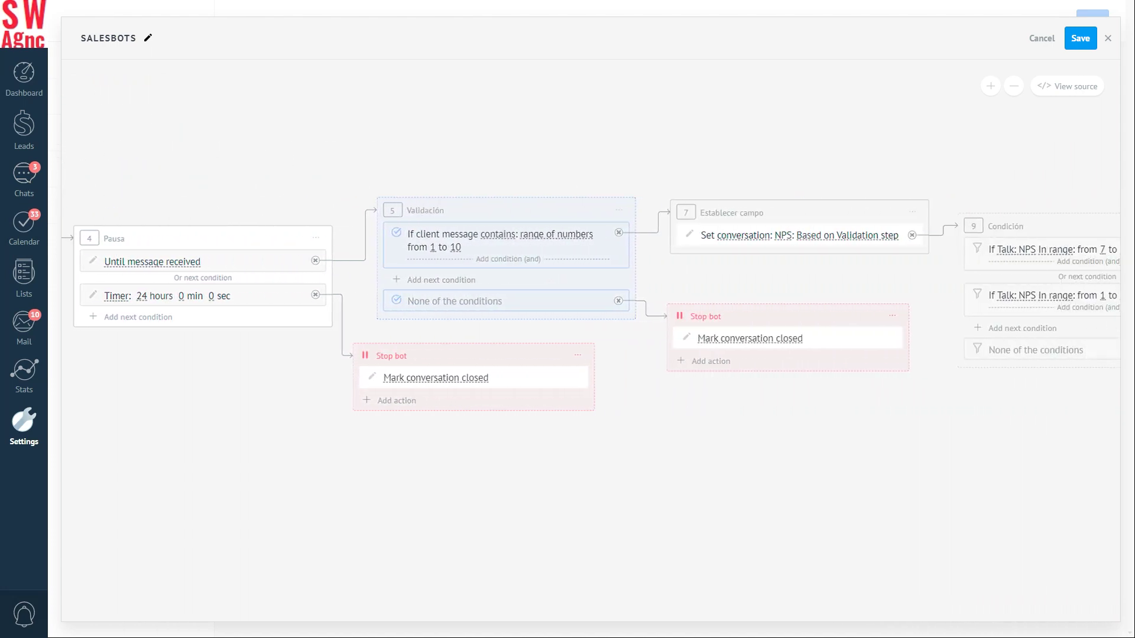
# - Go to the main dashboard and scroll down through it
pyautogui.click(24, 72)
pyautogui.scroll(-8, 585, 319)
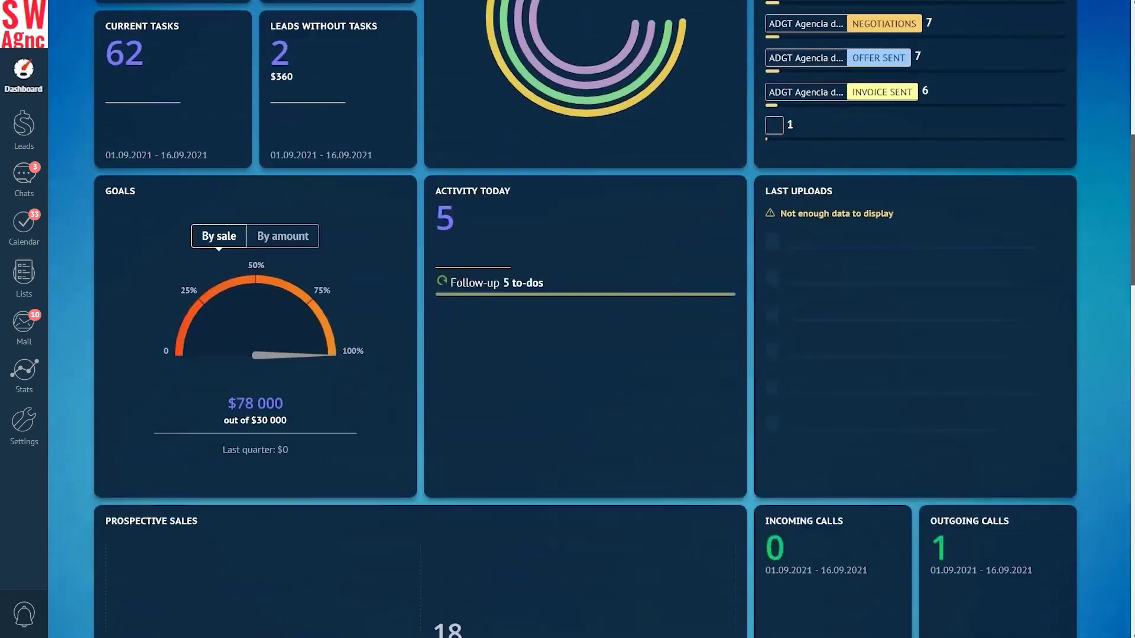
pyautogui.scroll(-14, 585, 319)
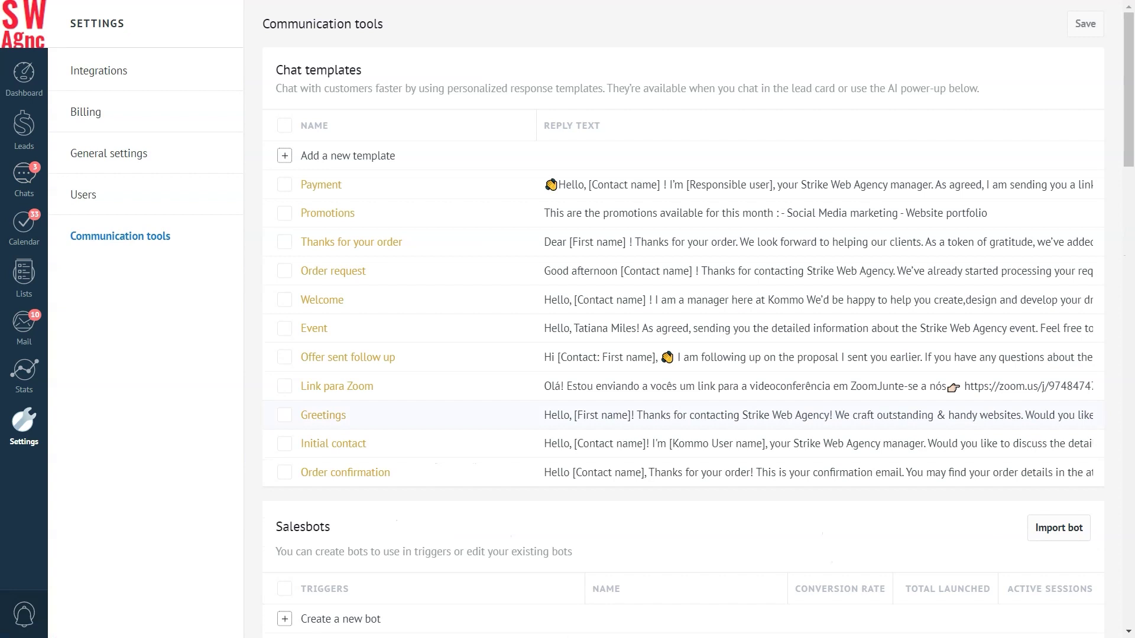
# - Scroll the Communication tools settings down to the Salesbots section
pyautogui.scroll(-4, 699, 319)
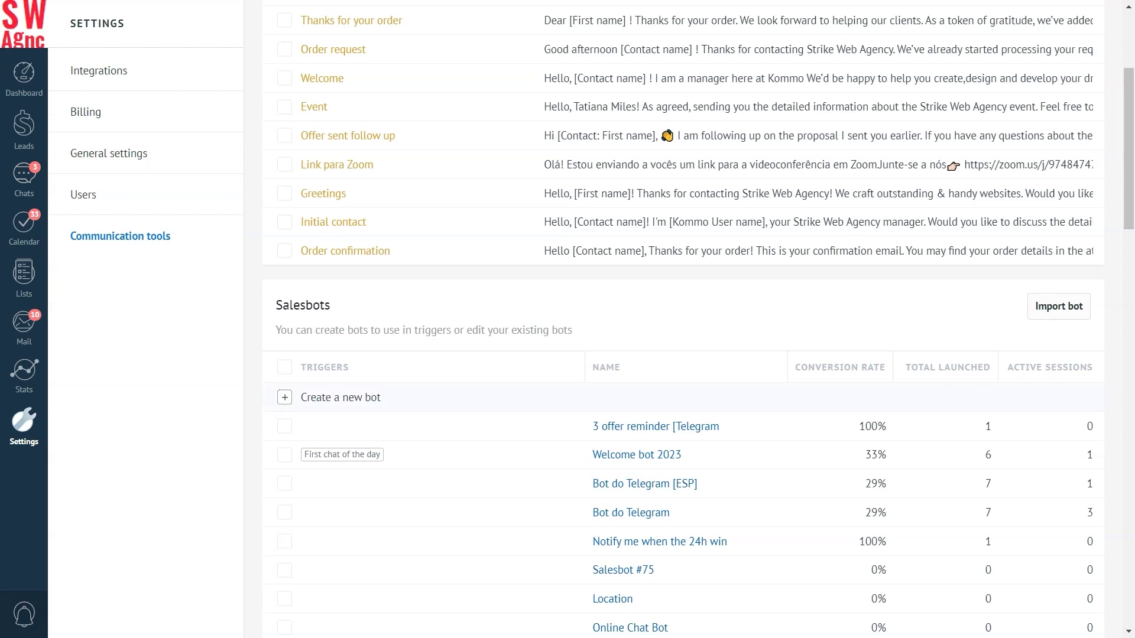
# - Create and save a new bot from the Welcome bot template, leaving its trigger unchanged
pyautogui.click(284, 397)
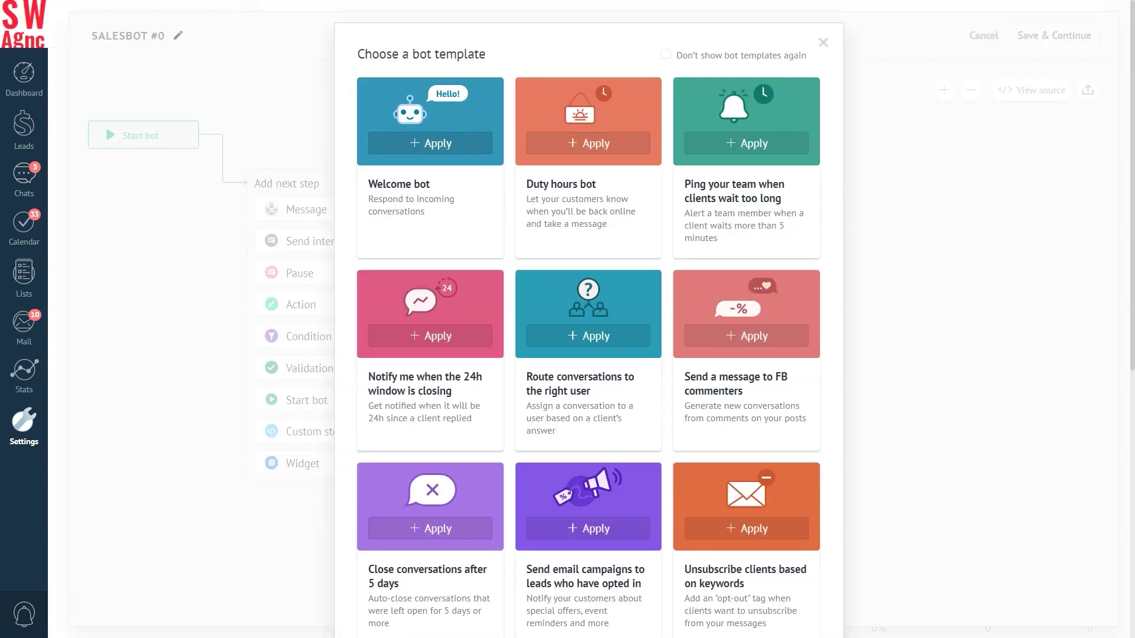
pyautogui.click(430, 143)
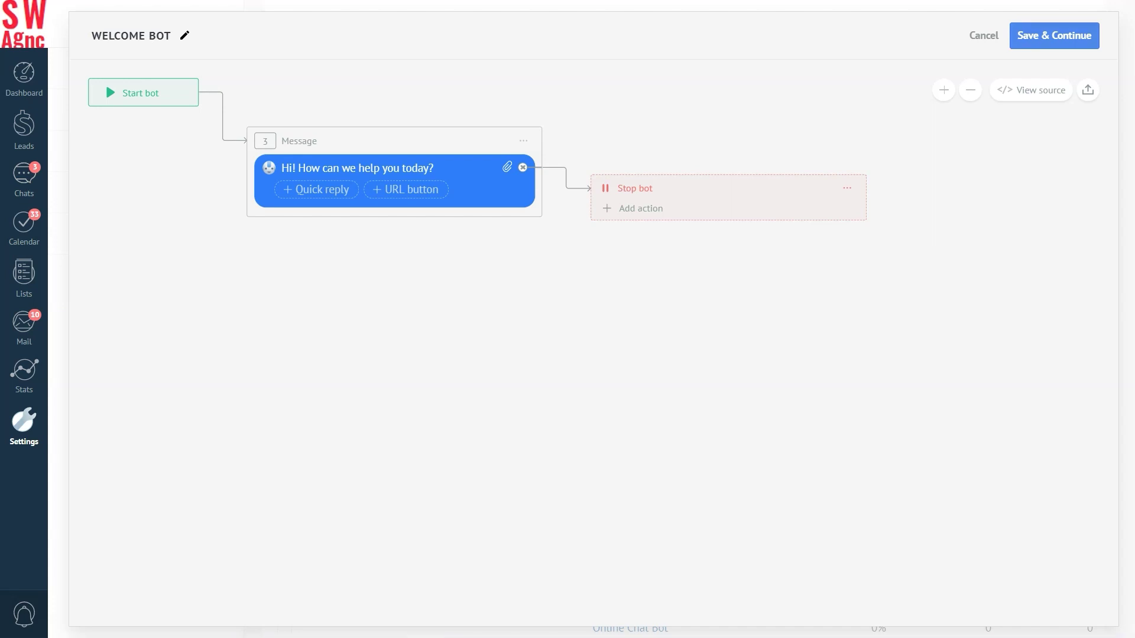
pyautogui.click(1063, 35)
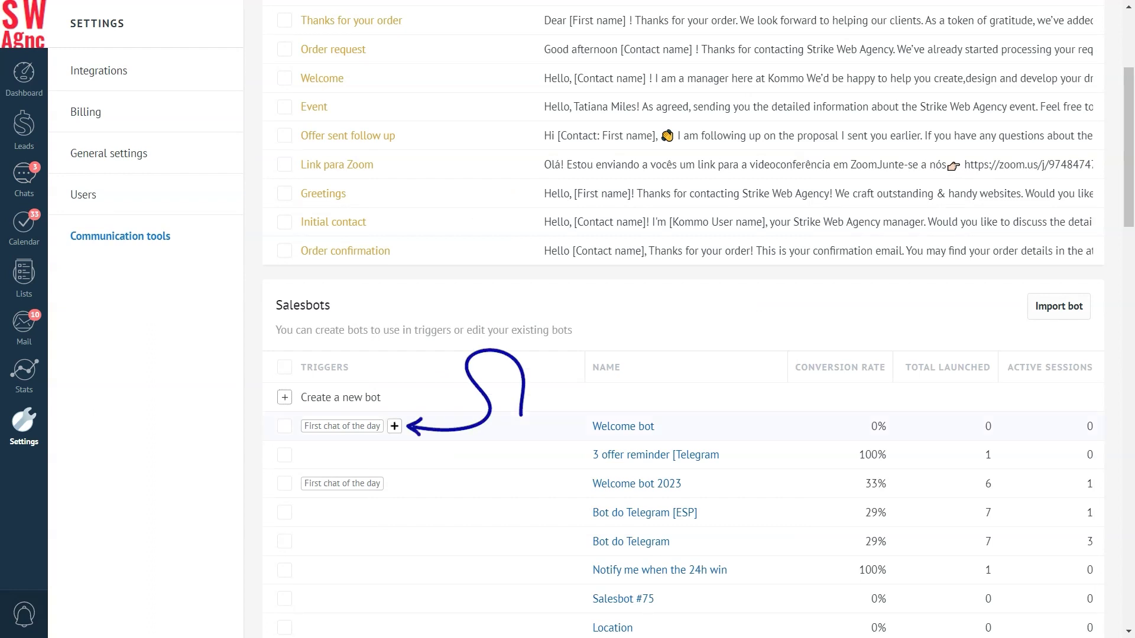
pyautogui.click(394, 426)
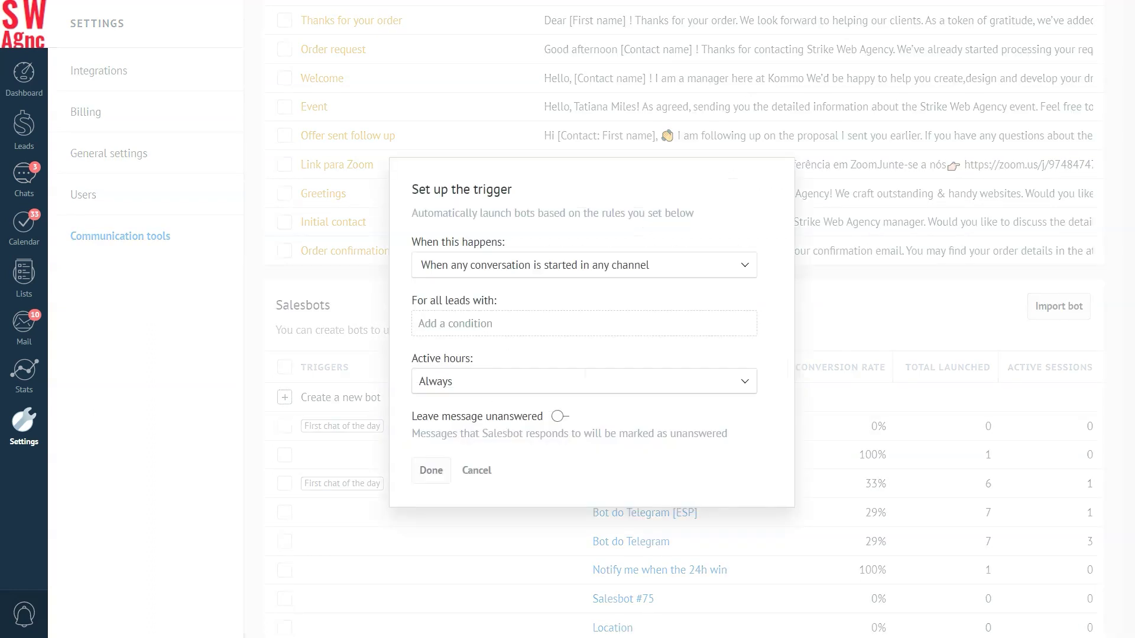
pyautogui.click(476, 470)
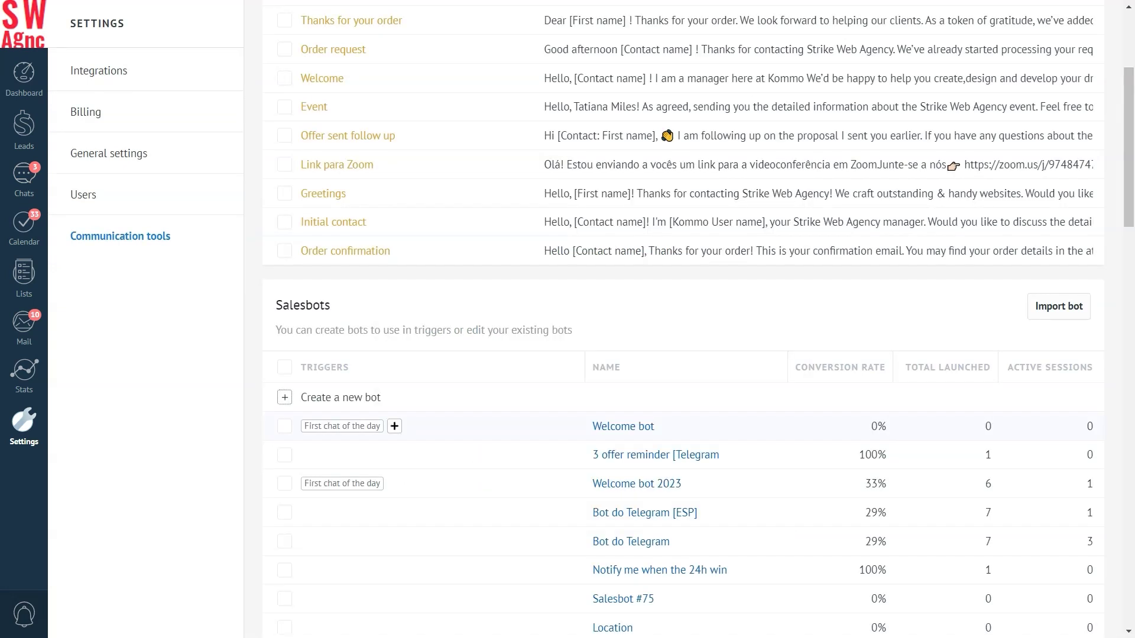
# - Add a Salesbot automation to the Initial Contact stage of the leads pipeline
pyautogui.click(24, 125)
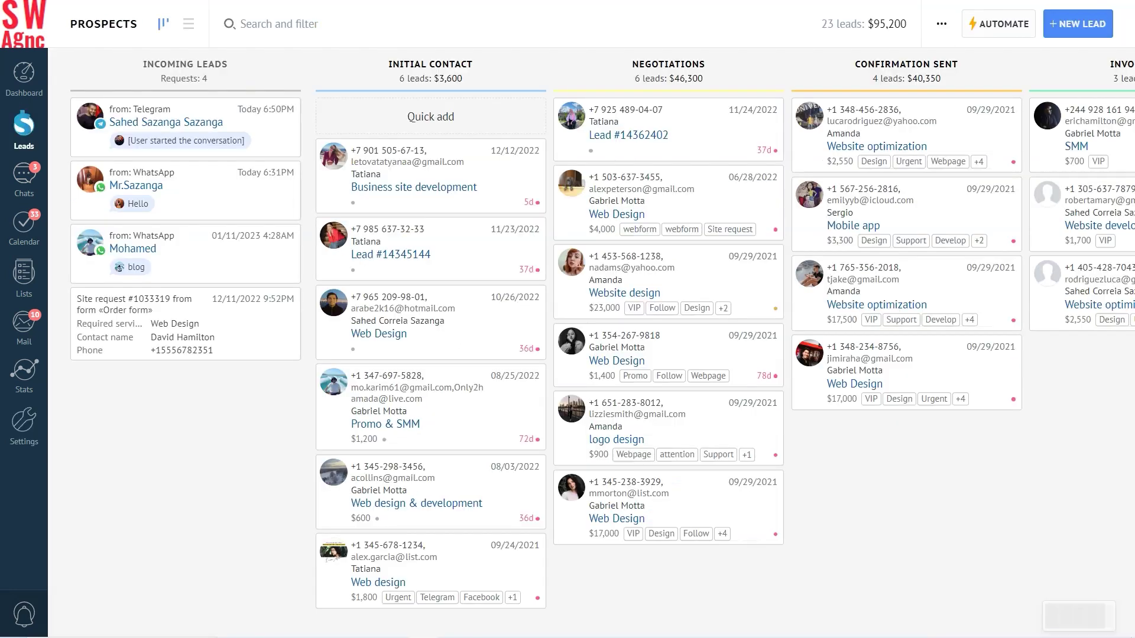
pyautogui.click(1002, 23)
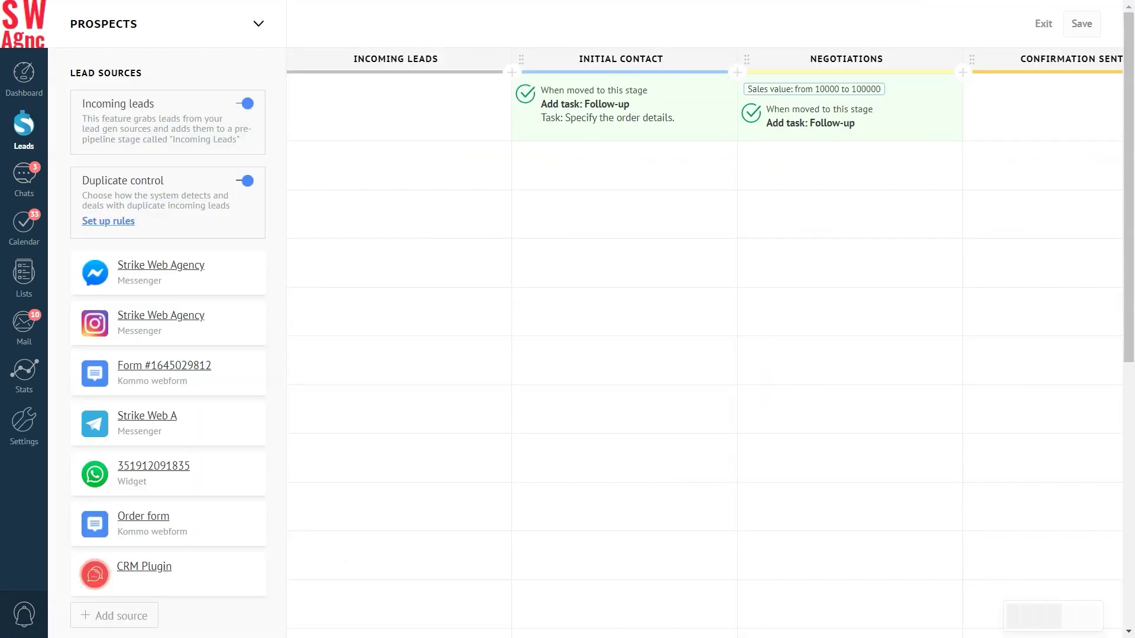
pyautogui.click(594, 214)
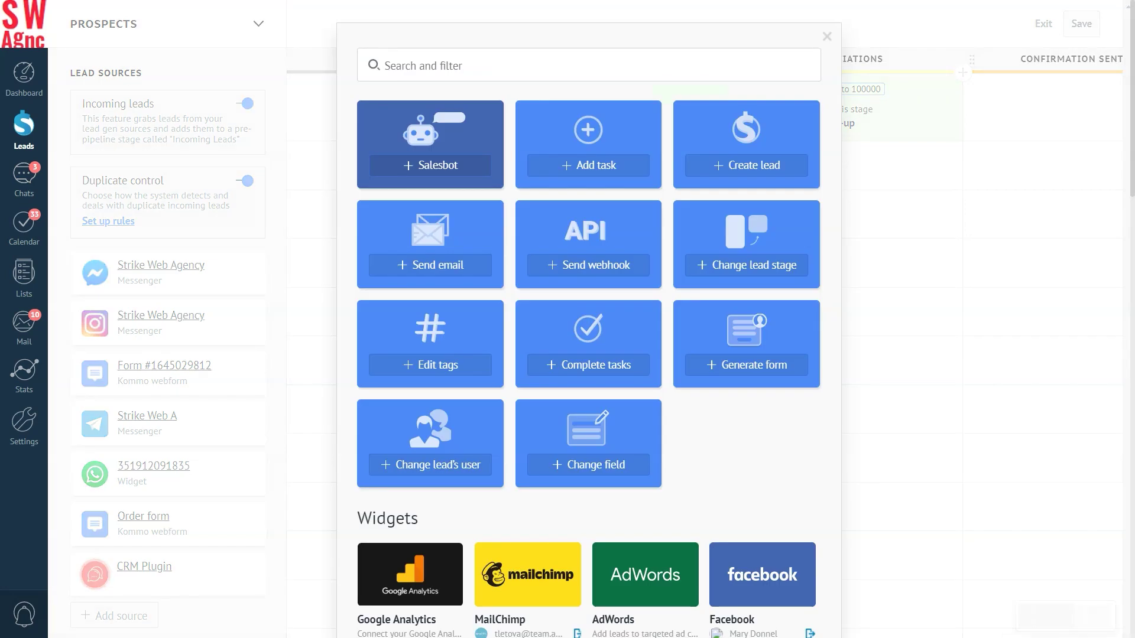
pyautogui.click(429, 164)
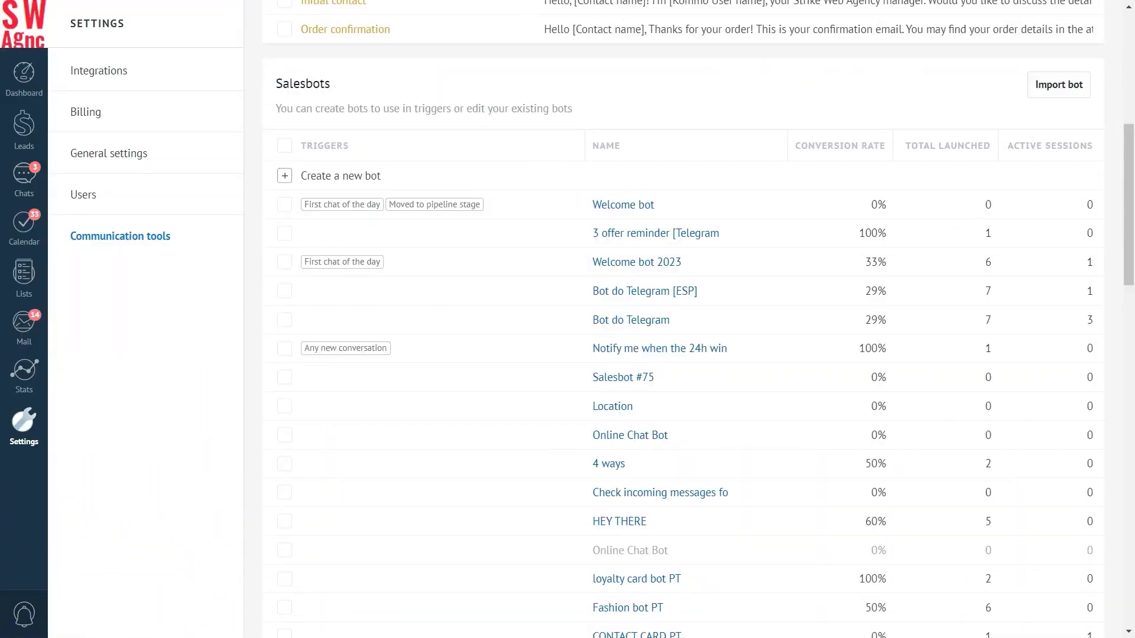
# - Open the trigger setup for the offer reminder bot
pyautogui.click(320, 234)
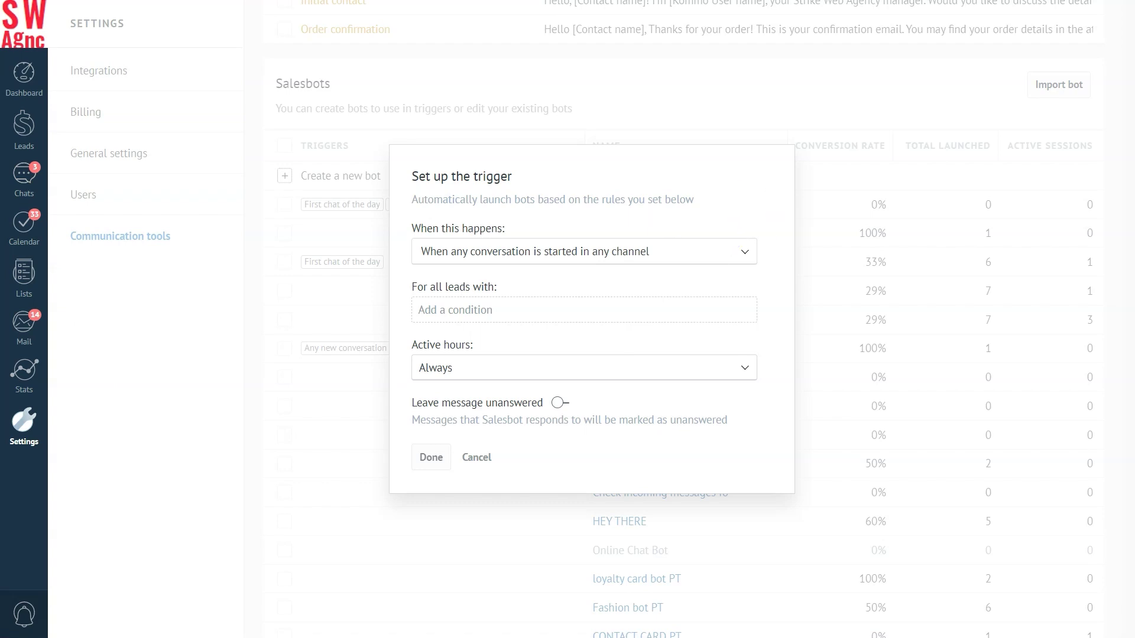
# - Review the trigger's event list and the delay options for the stage trigger
pyautogui.click(539, 253)
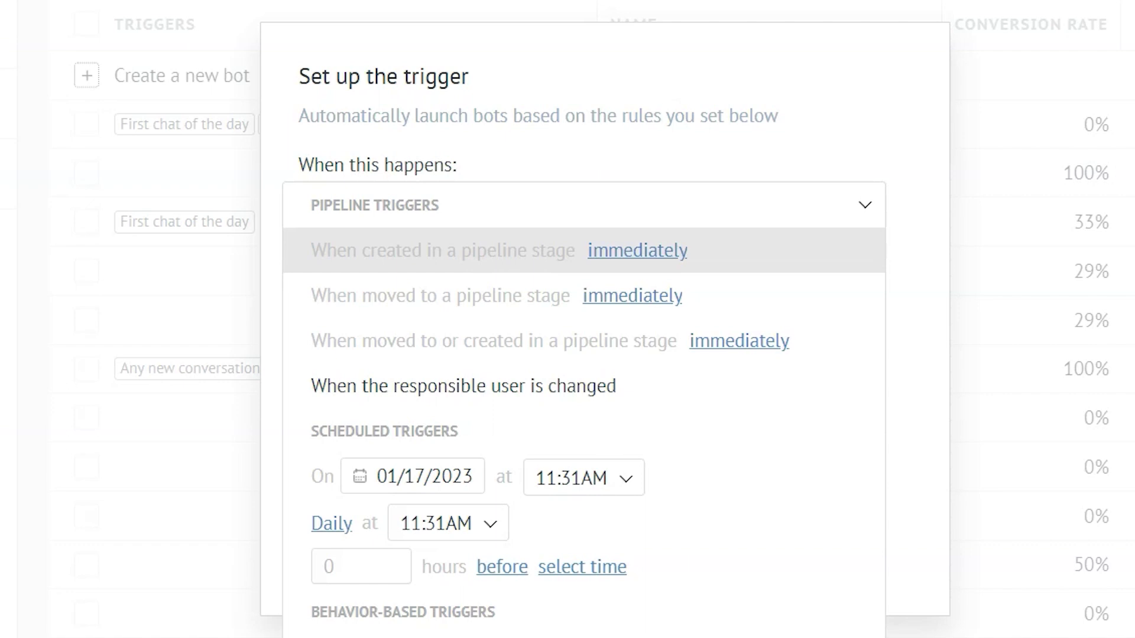
pyautogui.click(633, 252)
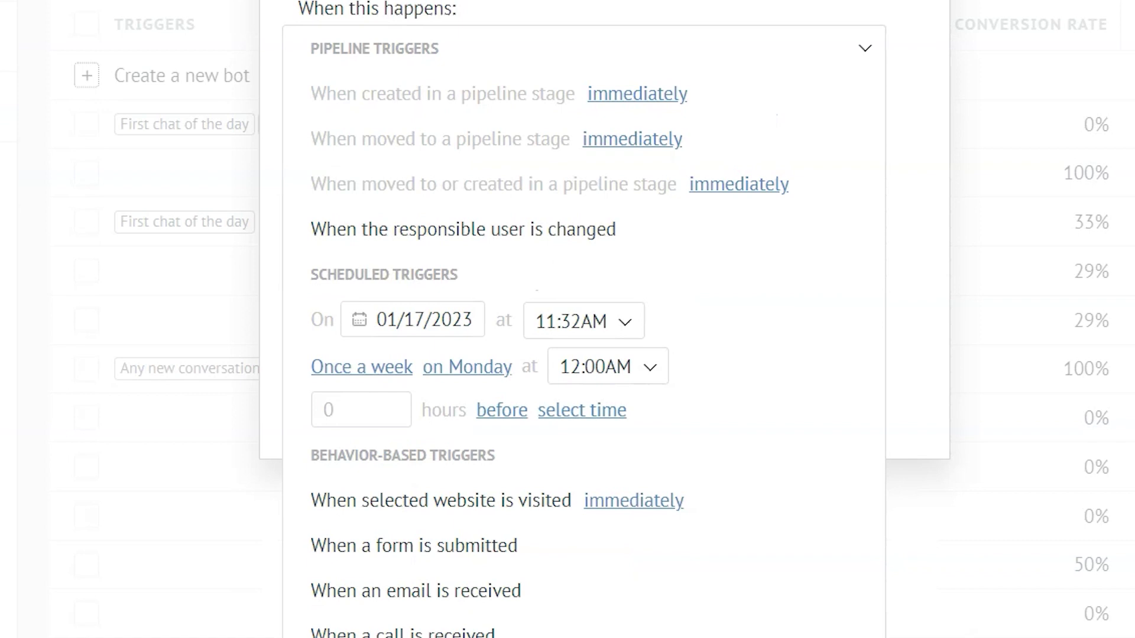
# - Change the weekly Monday trigger time from 12:00AM to 9:00AM
pyautogui.click(597, 366)
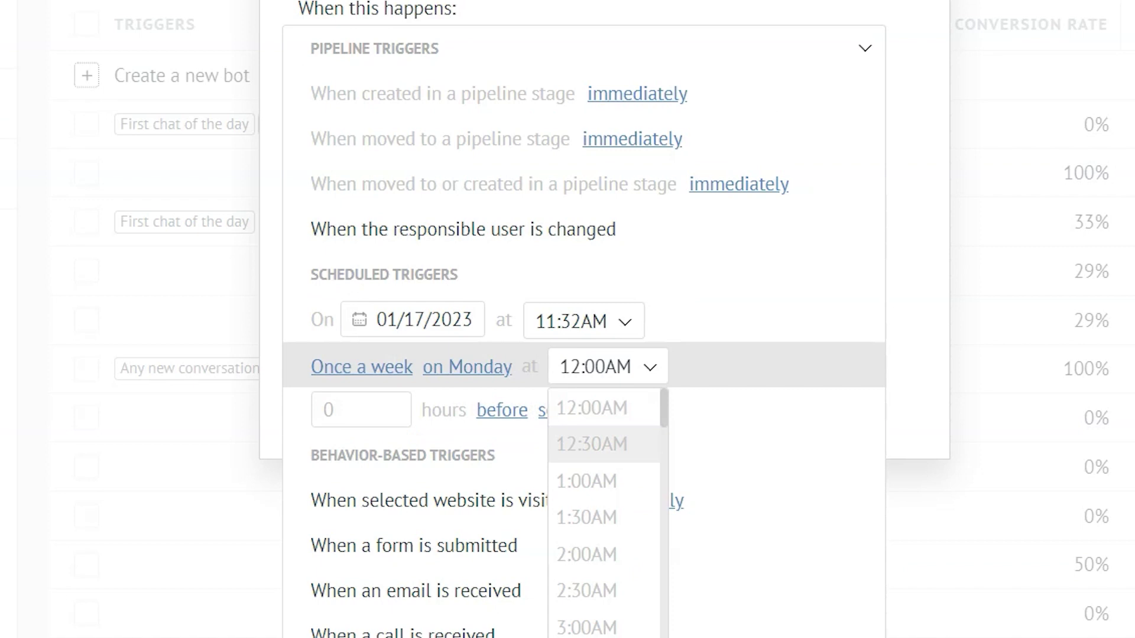
pyautogui.scroll(-5, 604, 508)
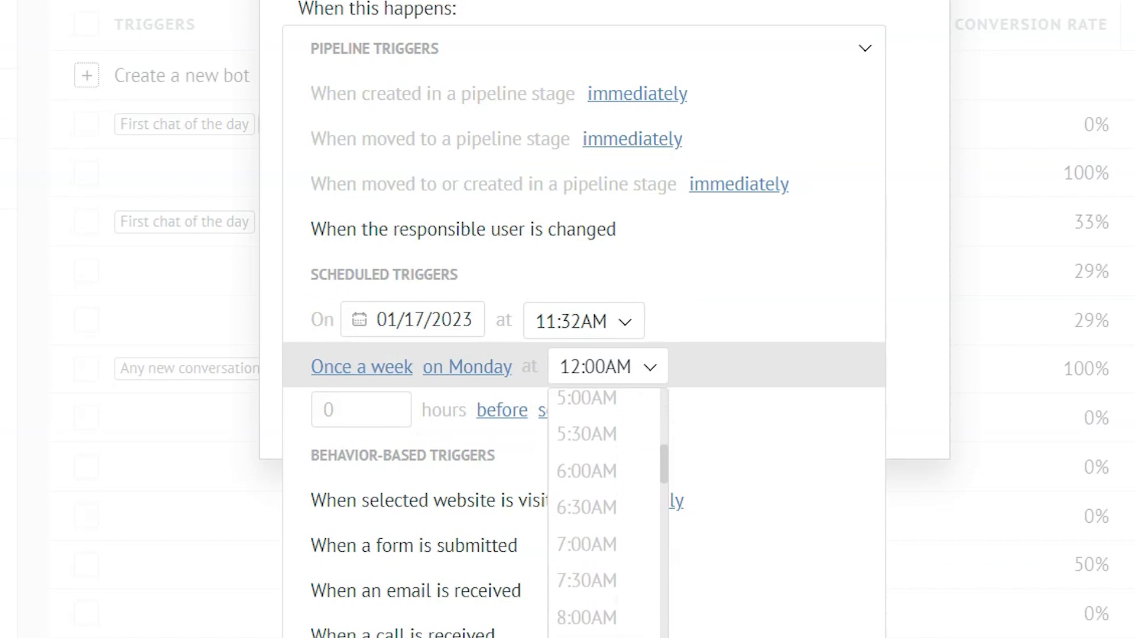
pyautogui.scroll(-2, 604, 508)
pyautogui.click(583, 562)
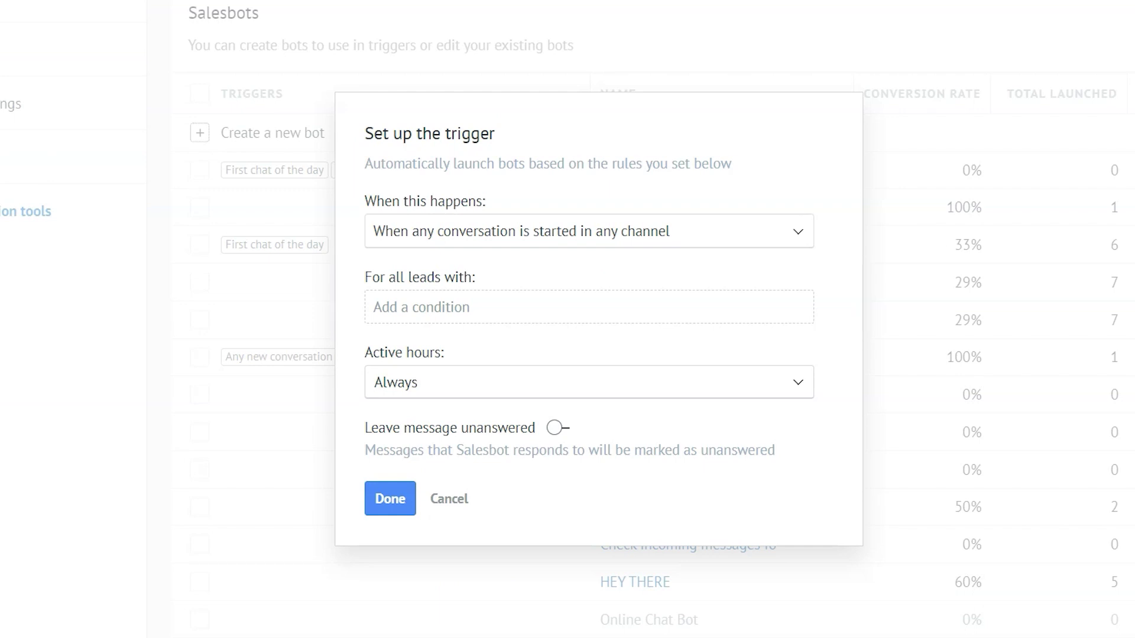
# - Add a Sale lead condition to the trigger, starting from 10,000 $
pyautogui.click(408, 307)
pyautogui.scroll(-3, 473, 473)
pyautogui.scroll(-3, 472, 355)
pyautogui.scroll(-3, 473, 355)
pyautogui.scroll(-5, 473, 354)
pyautogui.scroll(-3, 473, 473)
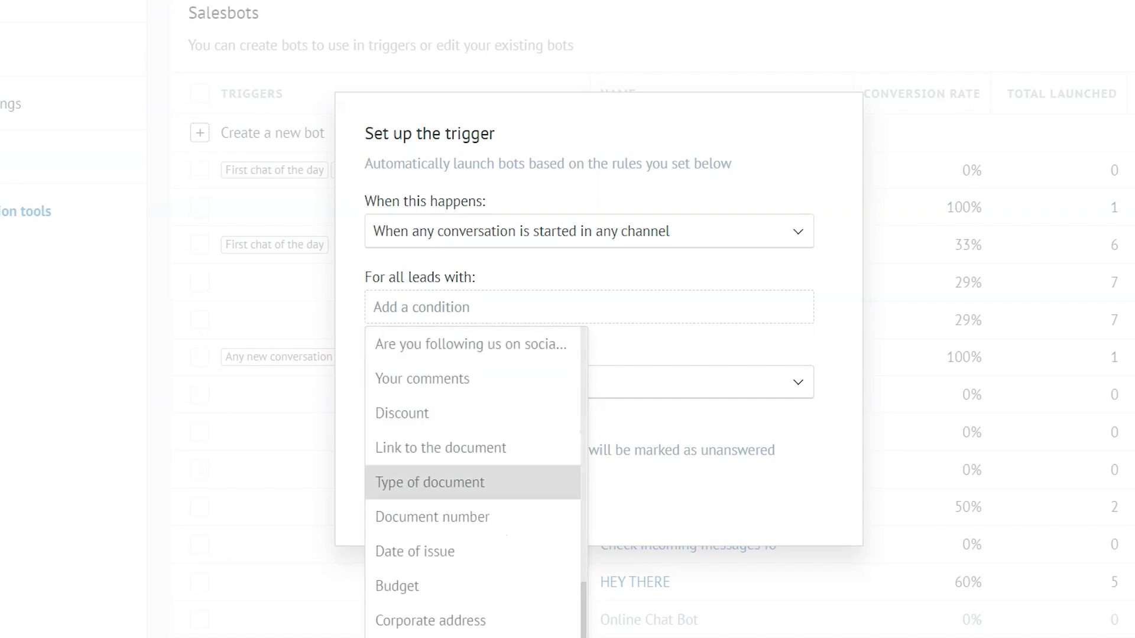
pyautogui.scroll(5, 473, 473)
pyautogui.scroll(4, 473, 467)
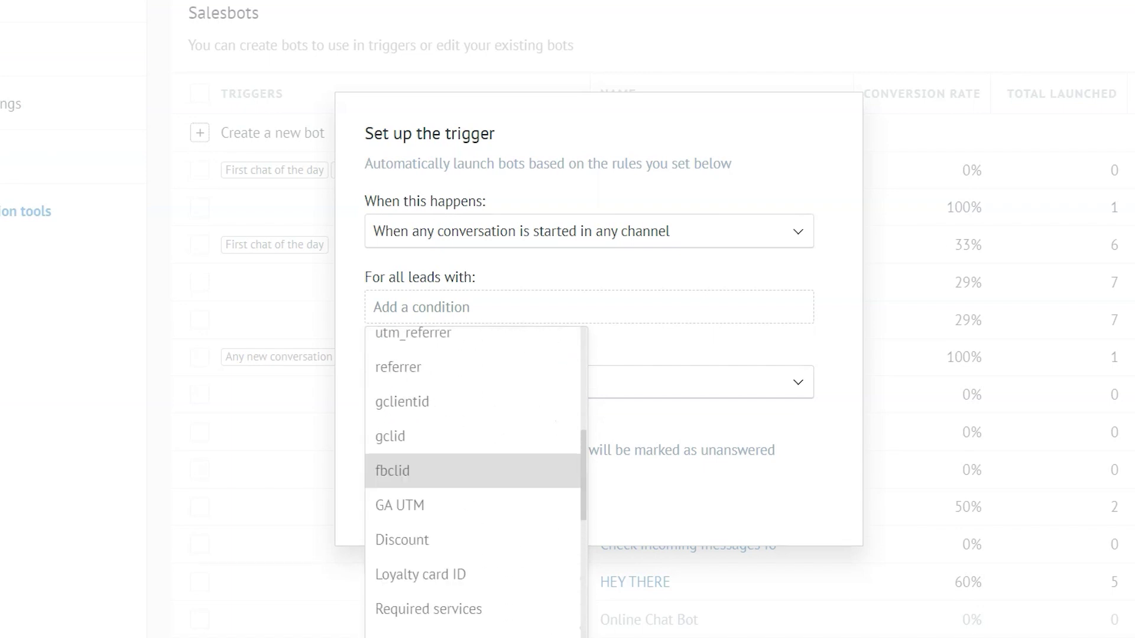
pyautogui.scroll(5, 473, 470)
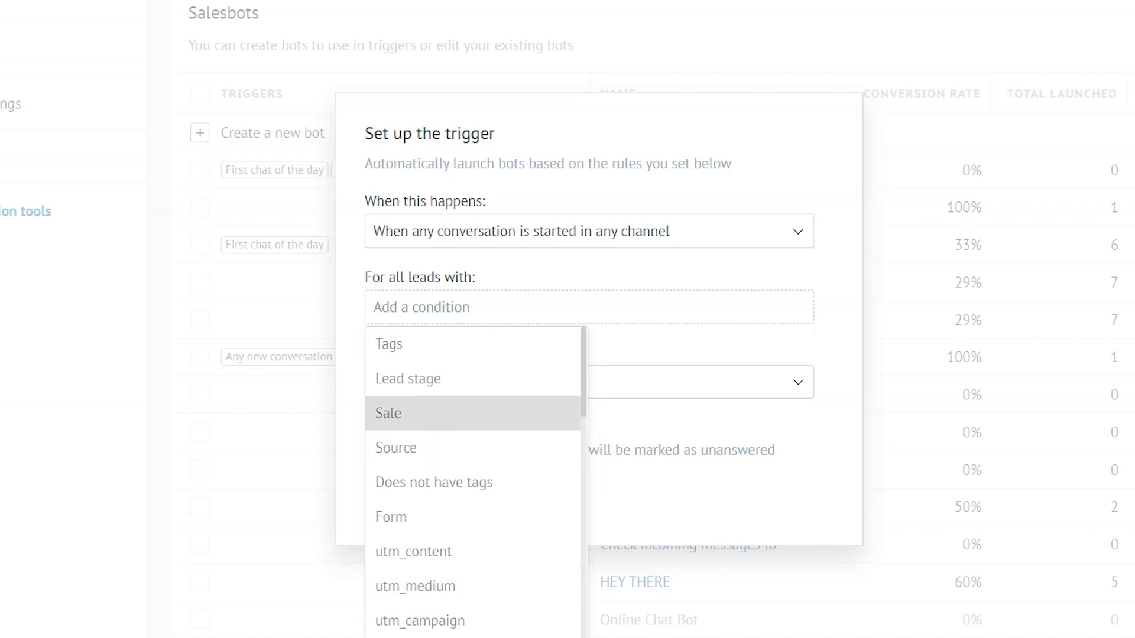
pyautogui.click(390, 414)
pyautogui.write('10,000')
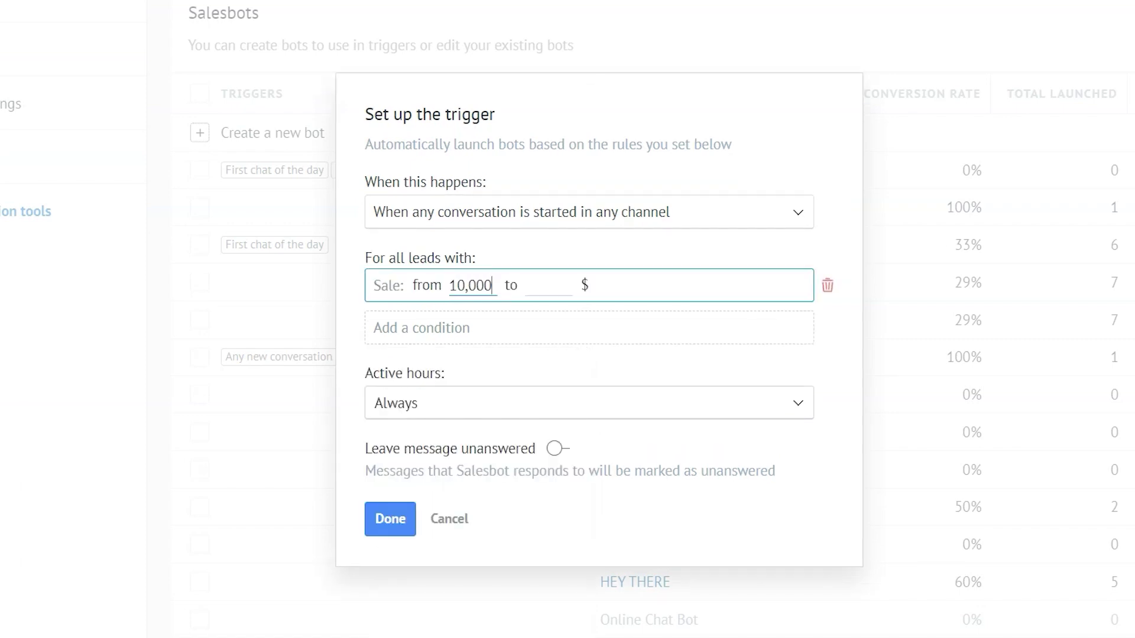
pyautogui.write('1000000')
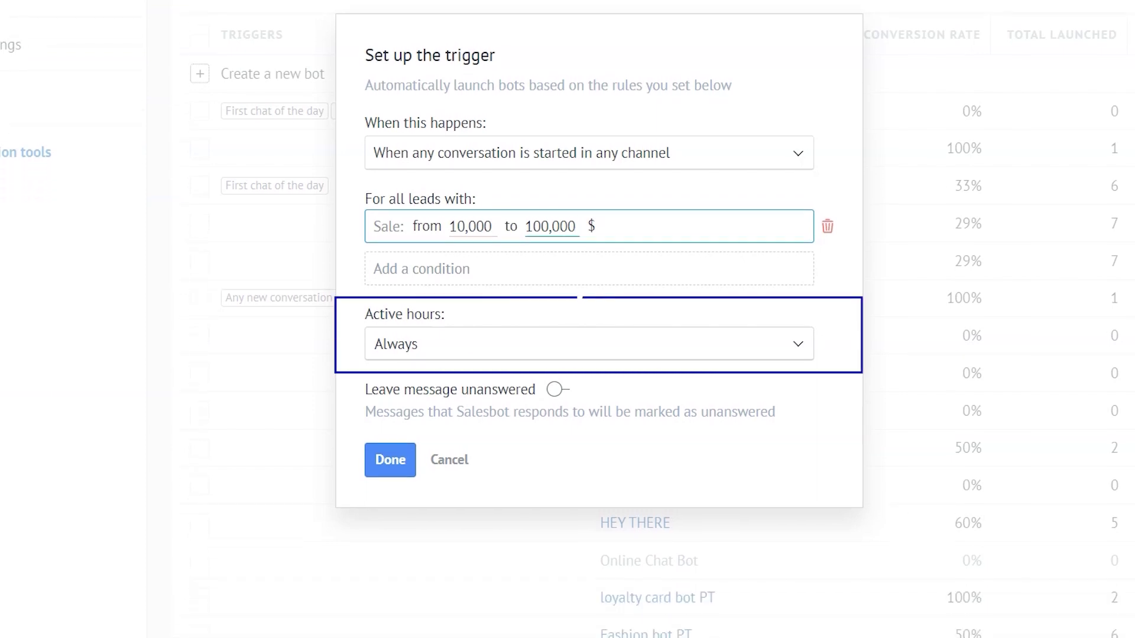
# - Set custom active hours of Sun–Sat, 12:00PM to 2:00PM
pyautogui.click(393, 343)
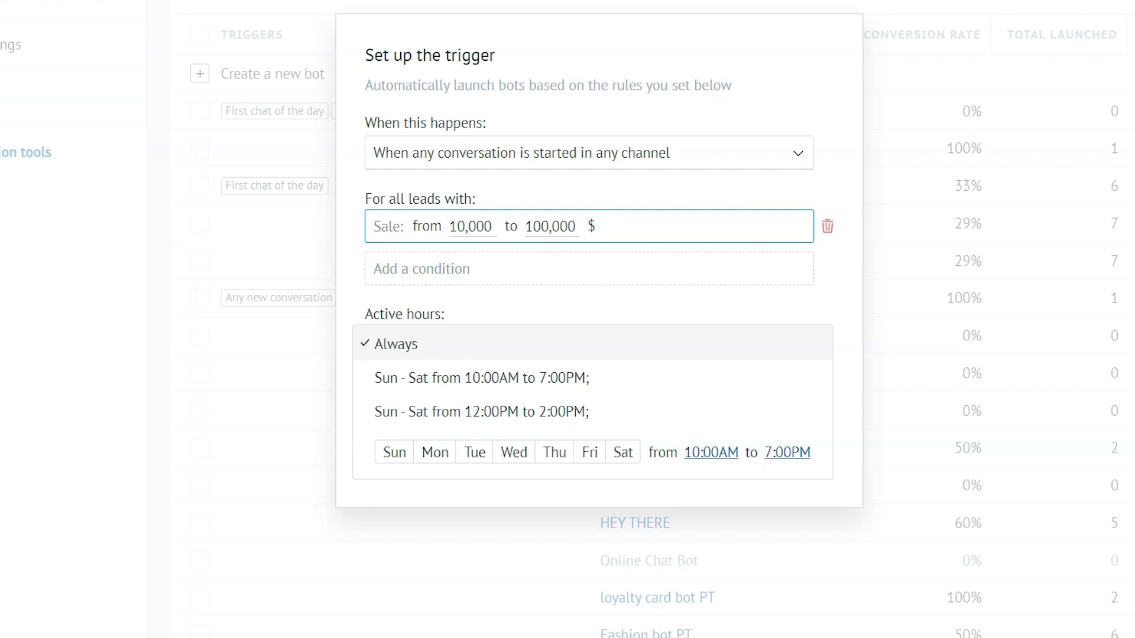
pyautogui.click(391, 452)
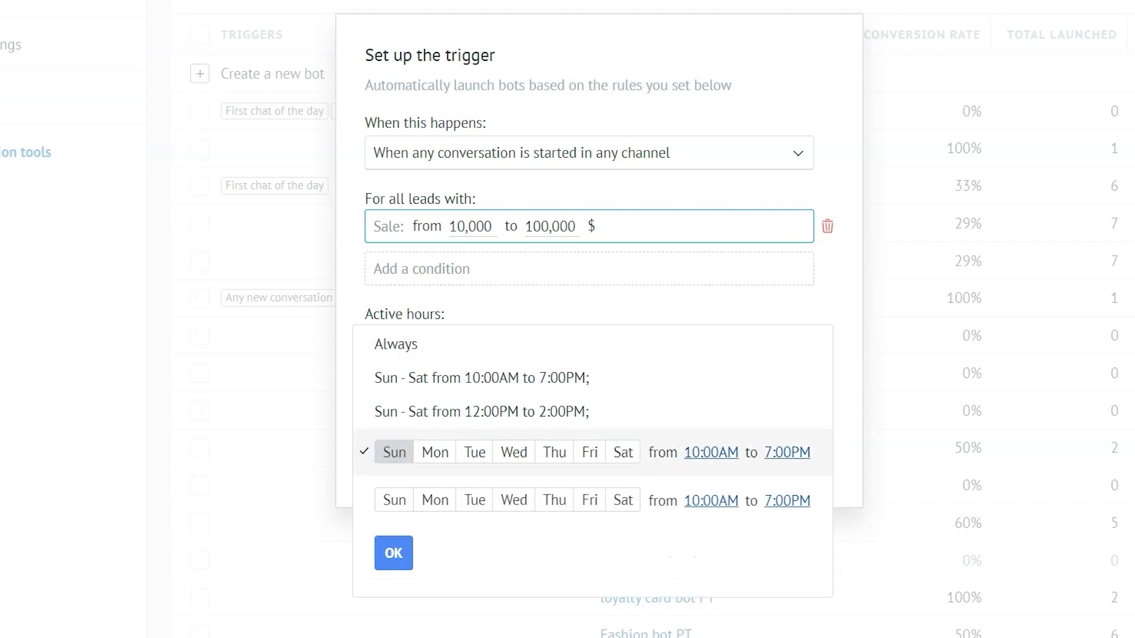
pyautogui.moveTo(391, 453); pyautogui.dragTo(623, 452)
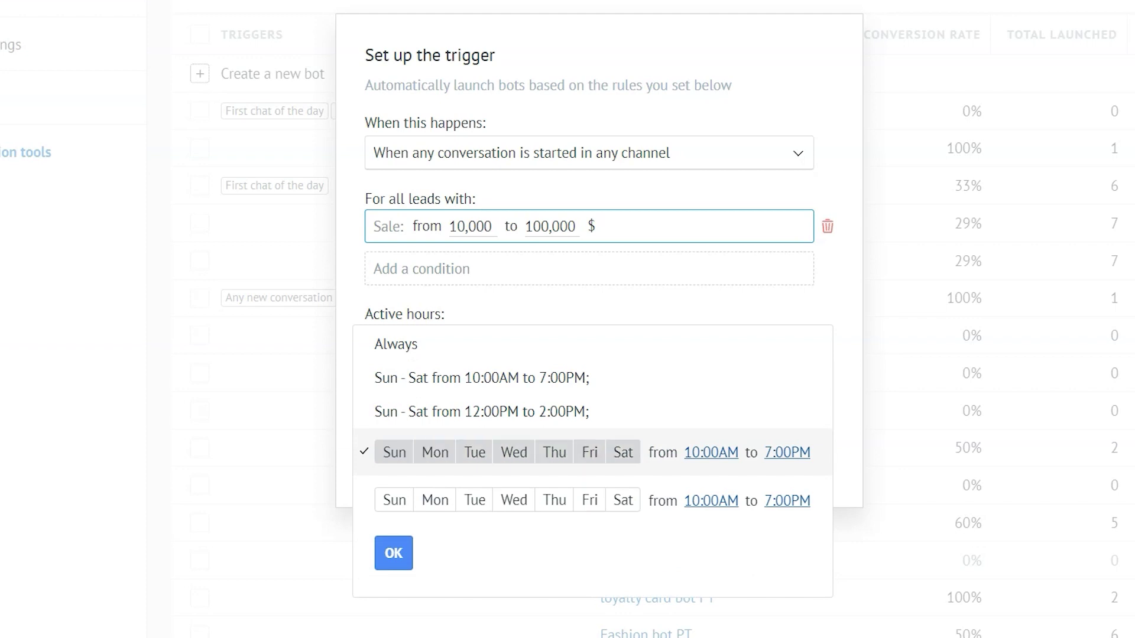
pyautogui.click(710, 452)
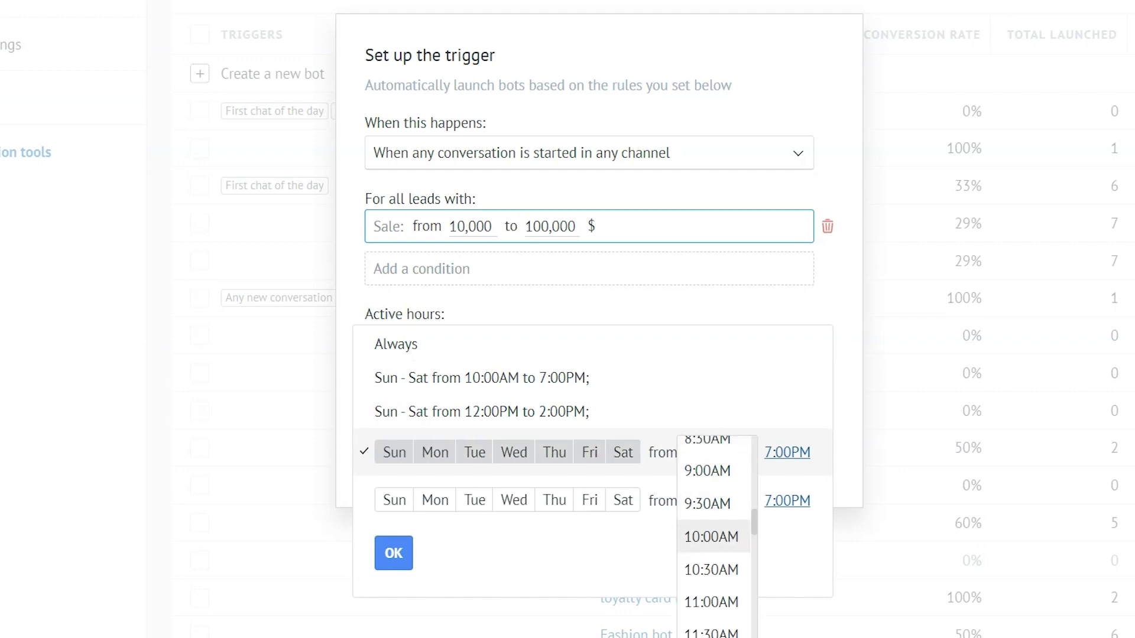
pyautogui.scroll(-3, 714, 568)
pyautogui.click(710, 571)
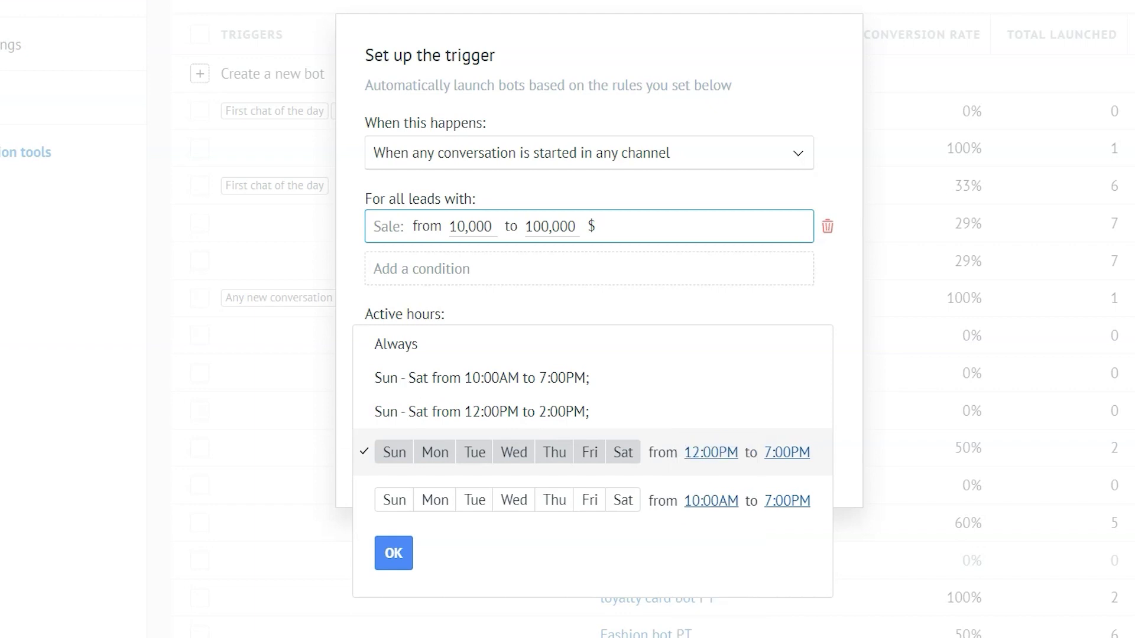
pyautogui.click(786, 453)
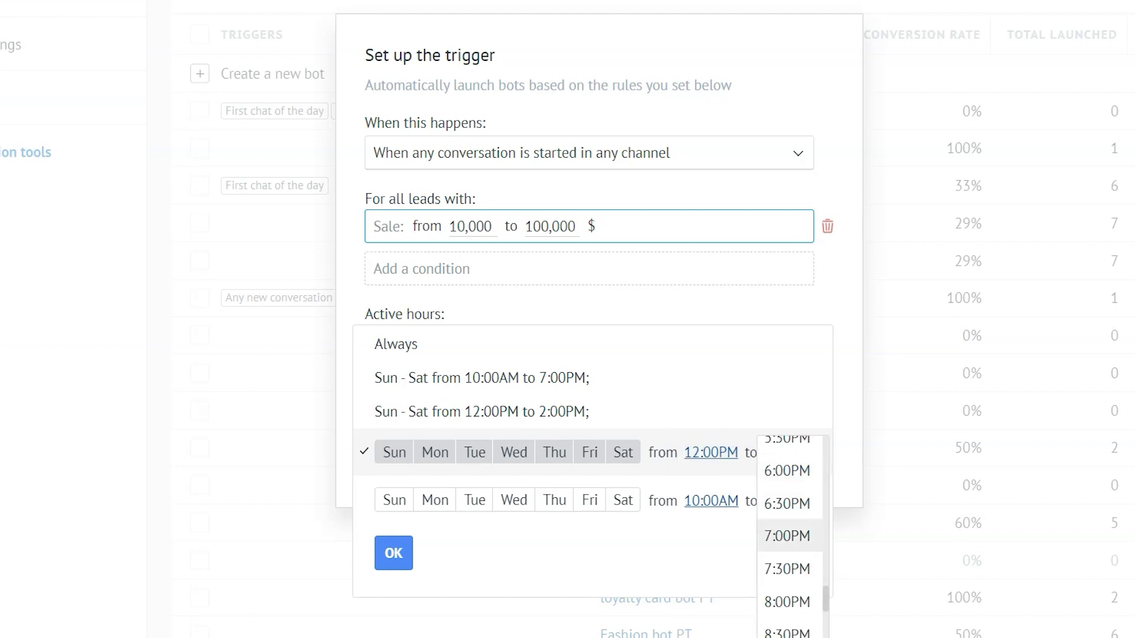
pyautogui.scroll(5, 787, 531)
pyautogui.scroll(2, 787, 532)
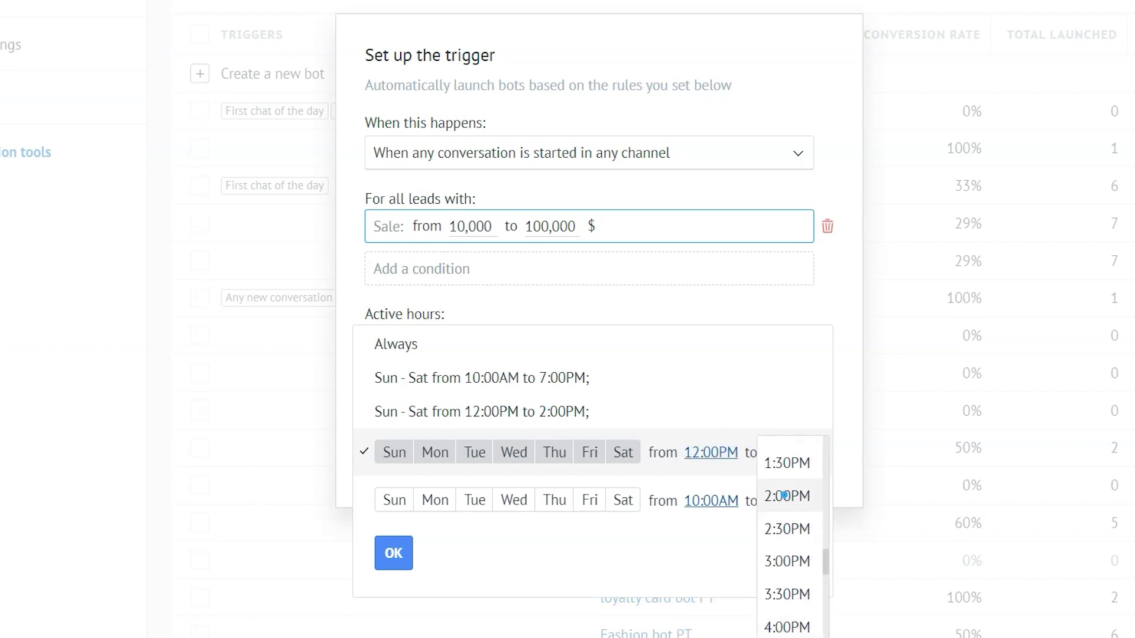
pyautogui.click(787, 494)
pyautogui.click(394, 553)
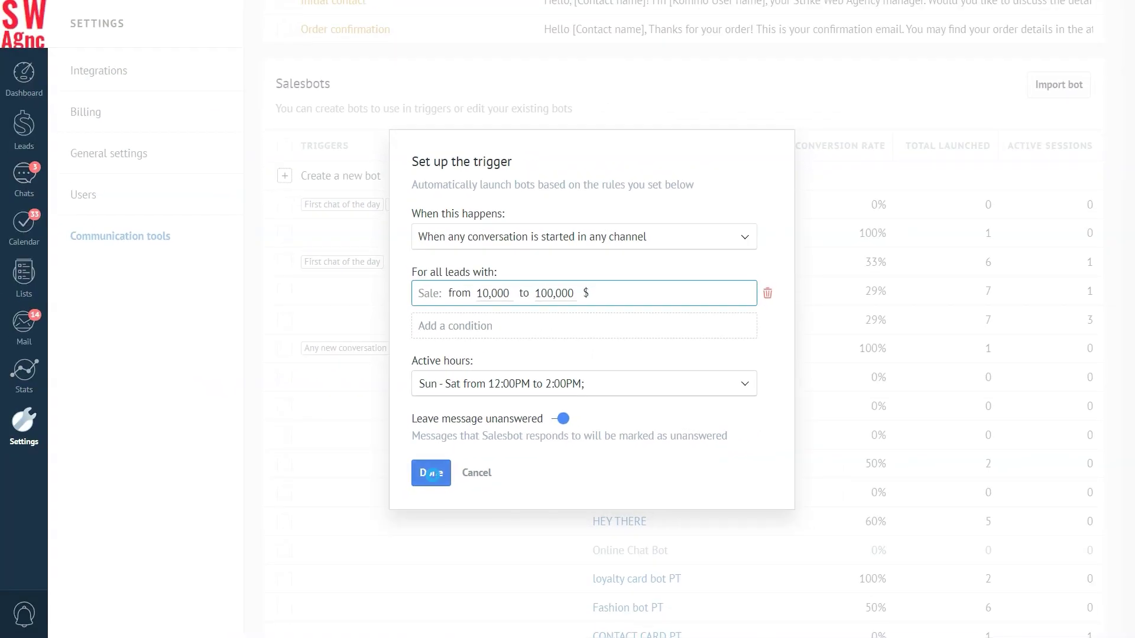
# - Save the trigger setup, then delete the Any new conversation trigger from the 3 offer reminder bot
pyautogui.click(431, 474)
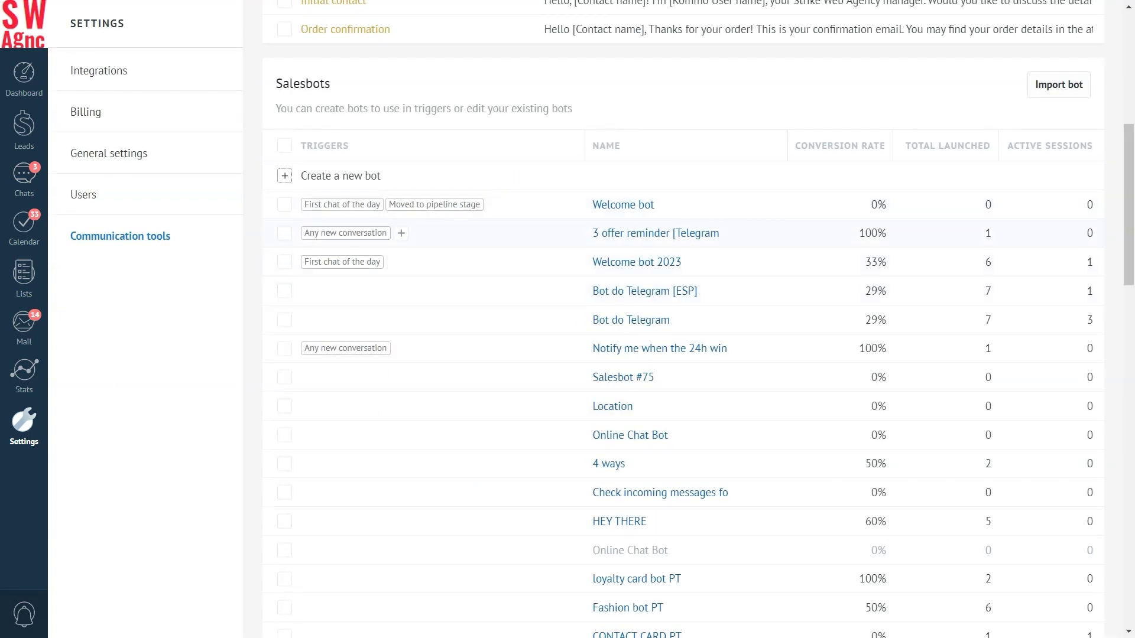
pyautogui.click(328, 234)
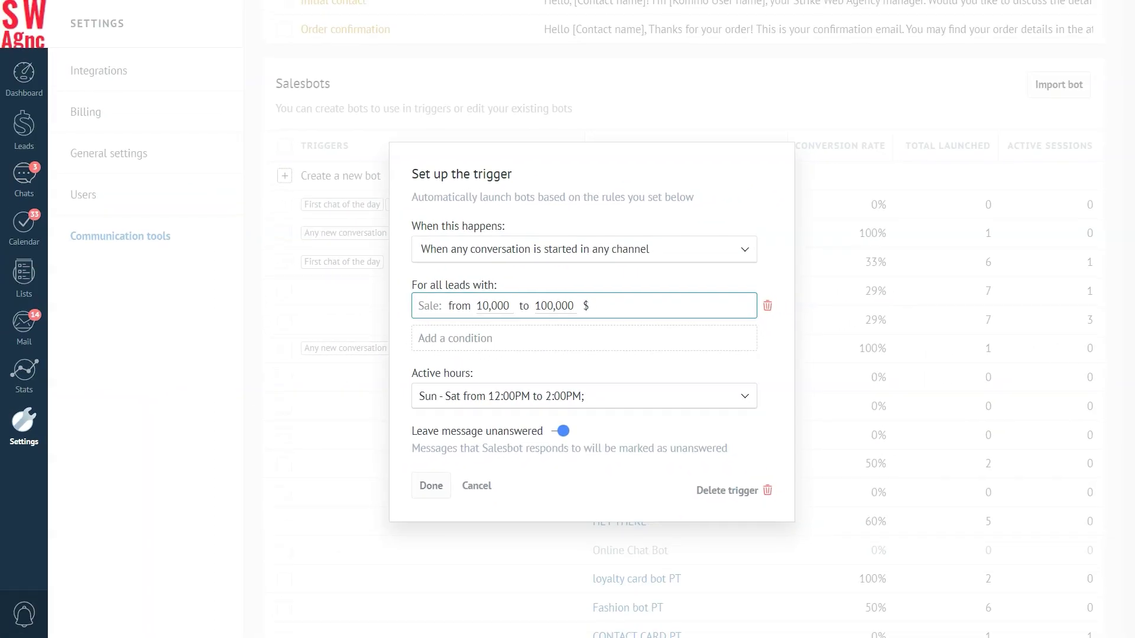
pyautogui.click(728, 490)
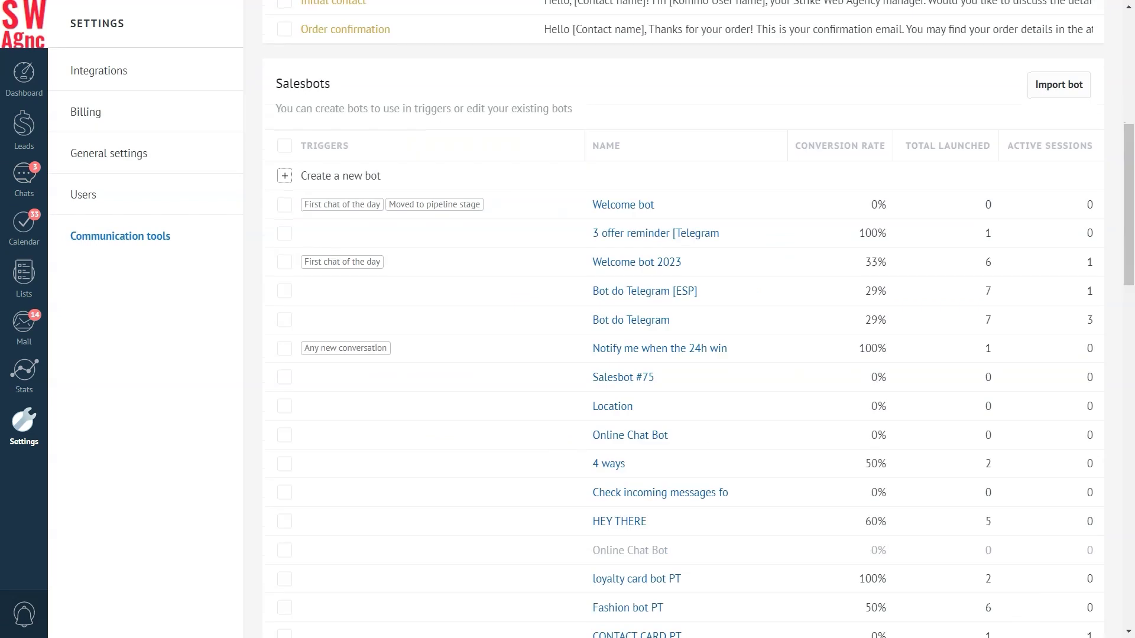